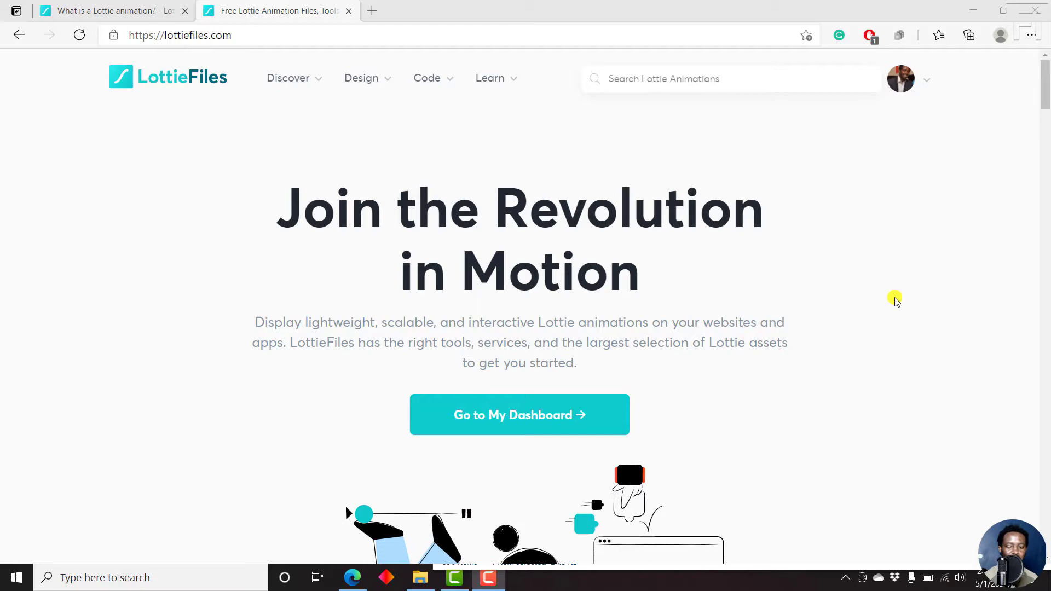
# Glance at the 'What is a Lottie' guide tab, then go back to the LottieFiles home page tab.
pyautogui.click(106, 10)
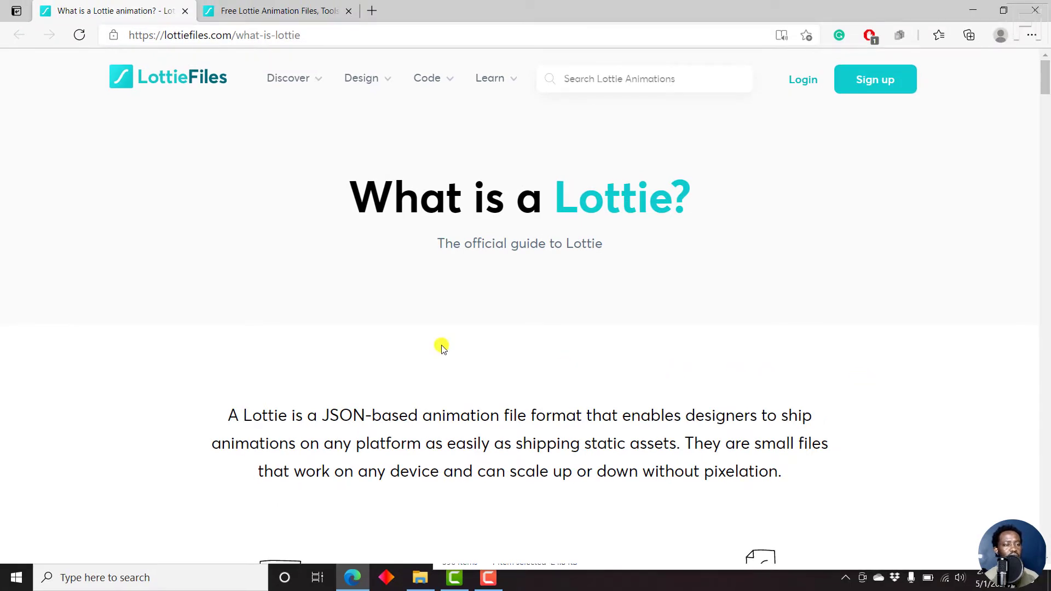
pyautogui.click(265, 12)
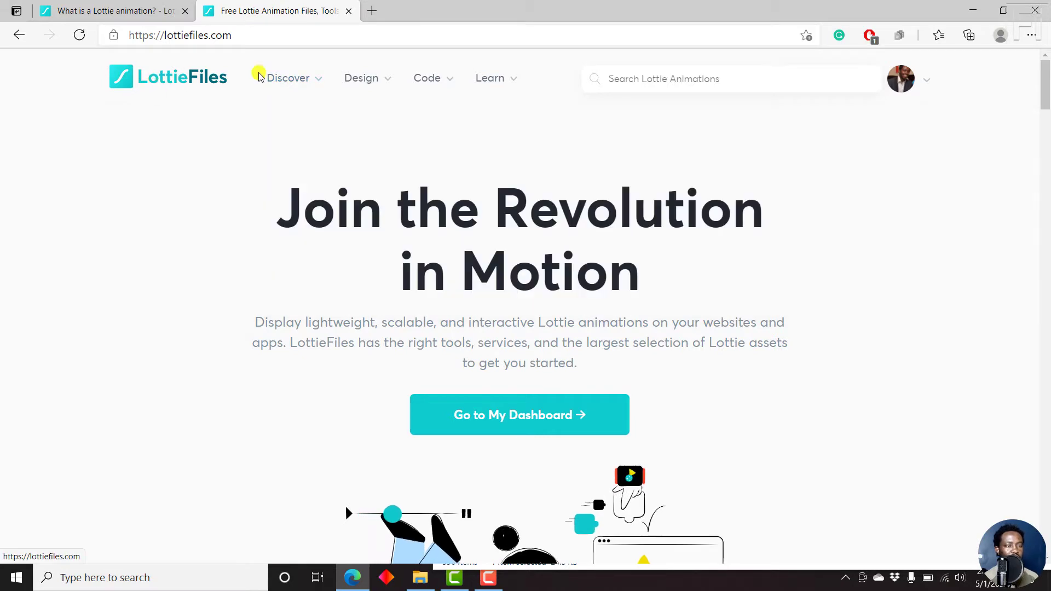
# Open the Discover mega-menu and choose Free Animations to reach the Featured gallery.
pyautogui.moveTo(294, 82)
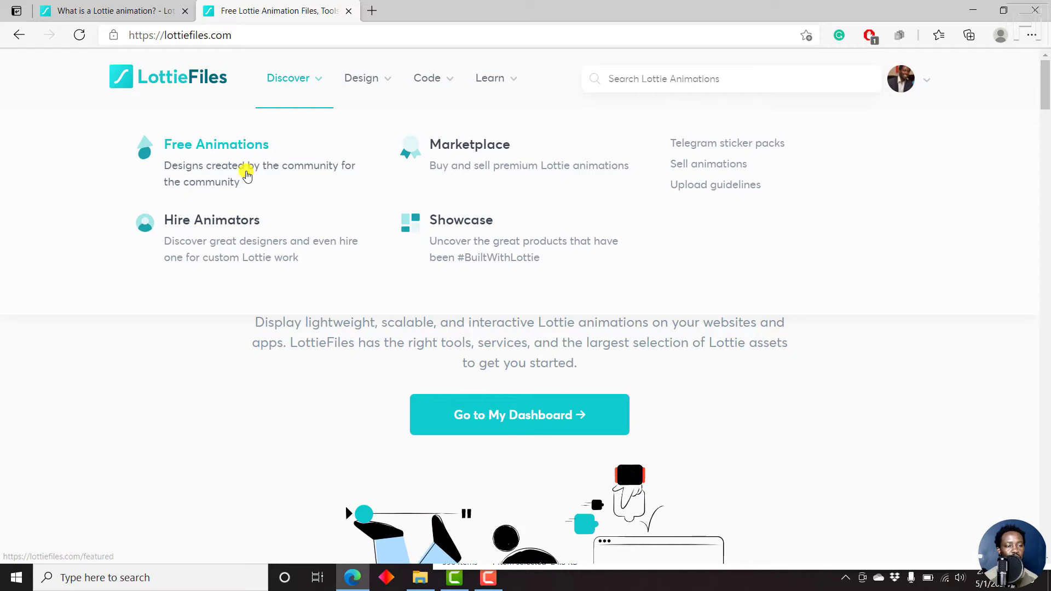
pyautogui.click(219, 154)
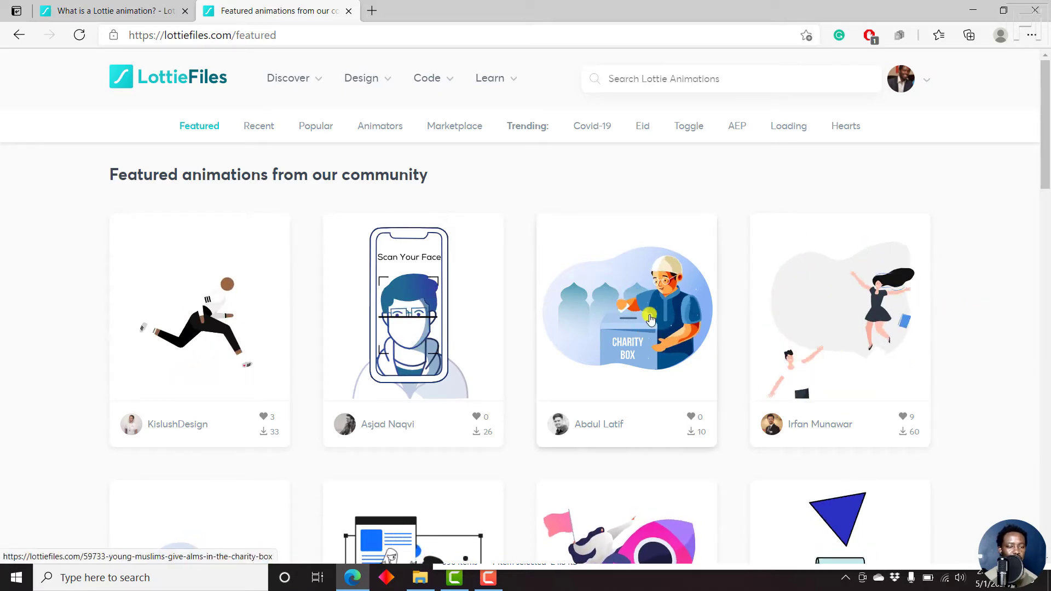
# Scroll down the Featured gallery to its 74-page pagination and Marketplace section.
pyautogui.moveTo(1046, 141)
pyautogui.mouseDown()
pyautogui.moveTo(1046, 214)
pyautogui.moveTo(1047, 145)
pyautogui.mouseUp()
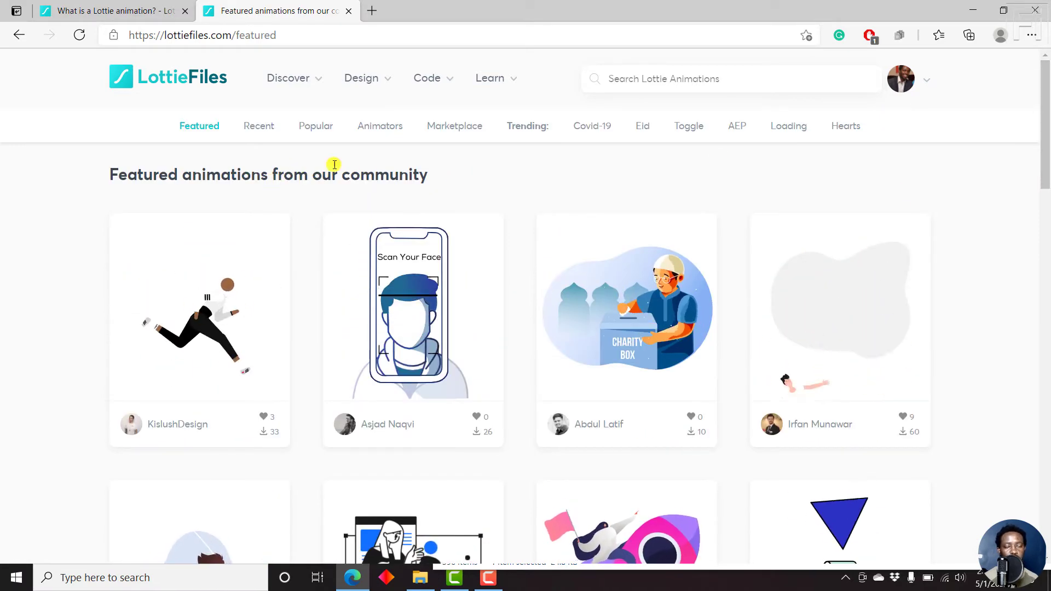
pyautogui.moveTo(1045, 129); pyautogui.dragTo(1047, 286)
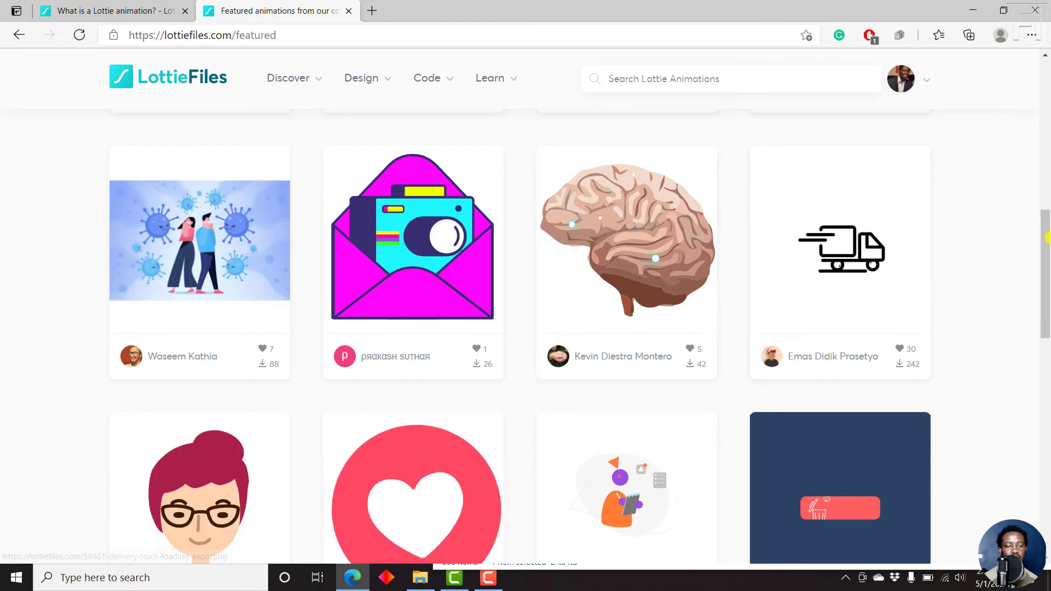
pyautogui.moveTo(1047, 237); pyautogui.dragTo(1047, 300)
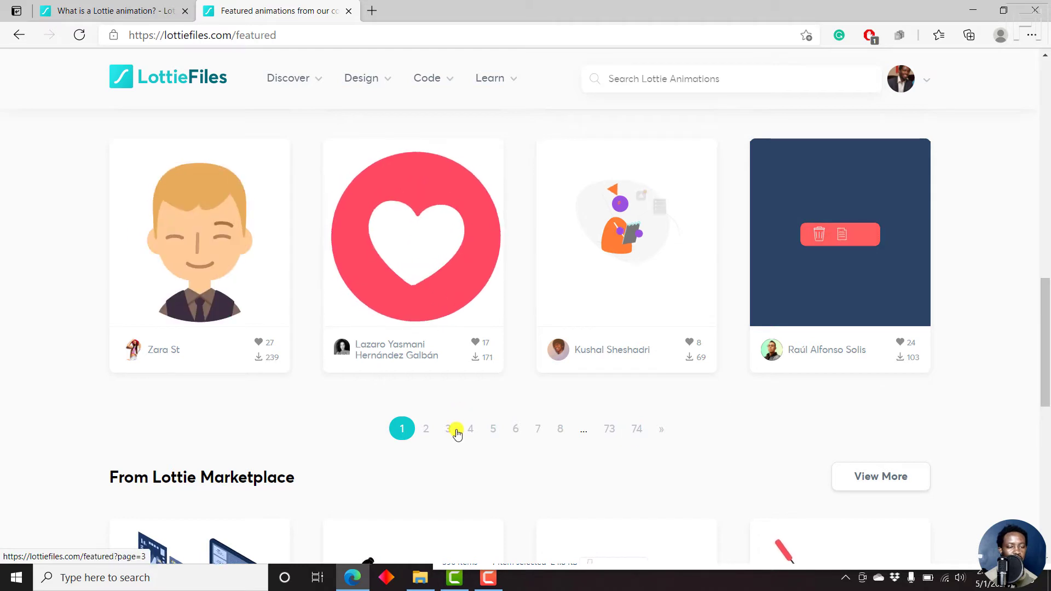
# Go to page 2 of the Featured gallery and scroll through its animation cards.
pyautogui.click(427, 430)
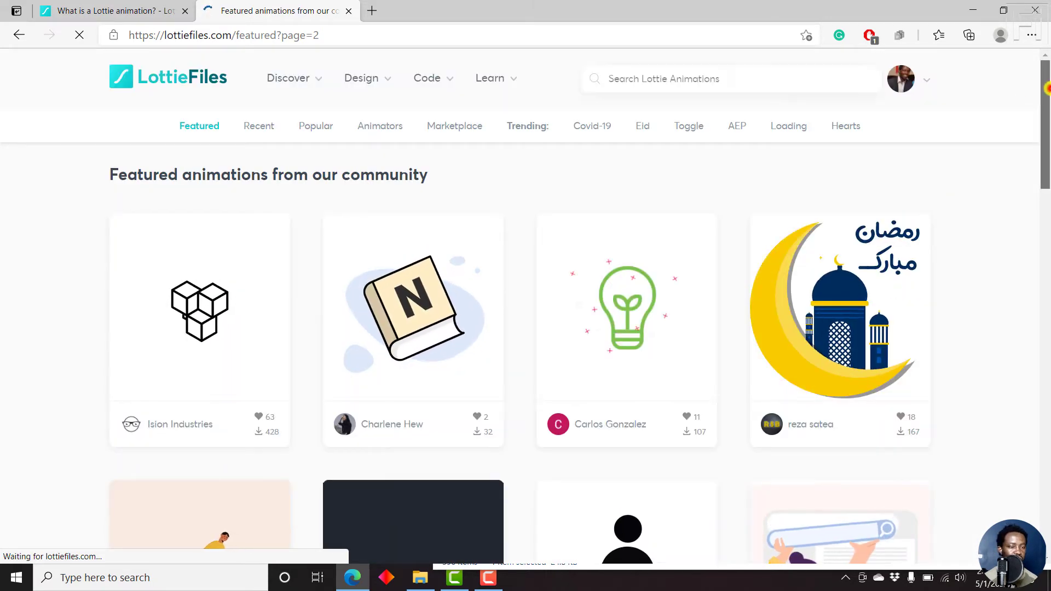
pyautogui.moveTo(1047, 86); pyautogui.dragTo(1047, 289)
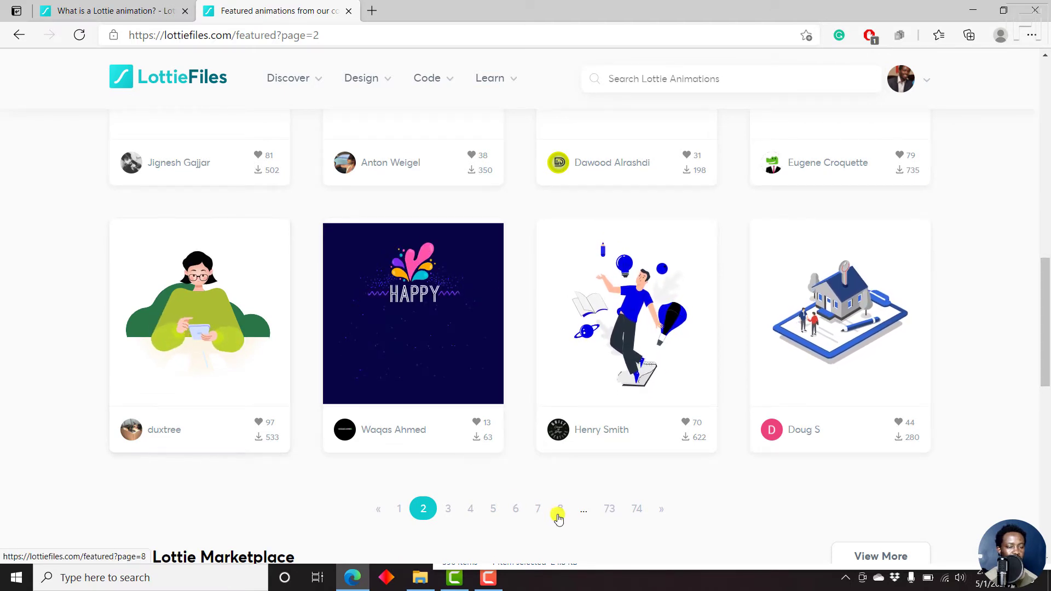
pyautogui.scroll(-6, 355, 415)
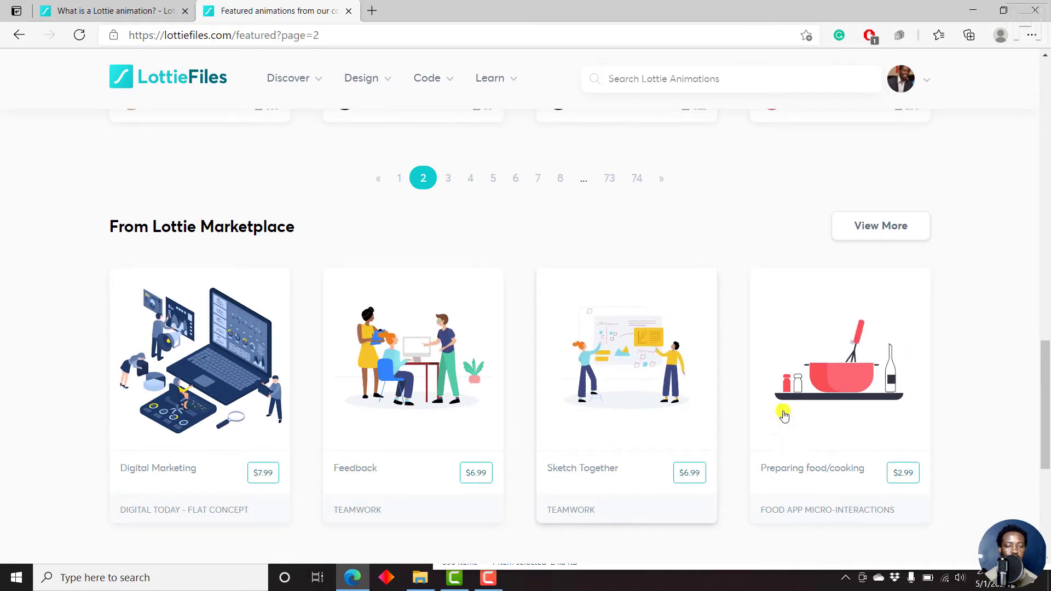
pyautogui.scroll(5, 890, 434)
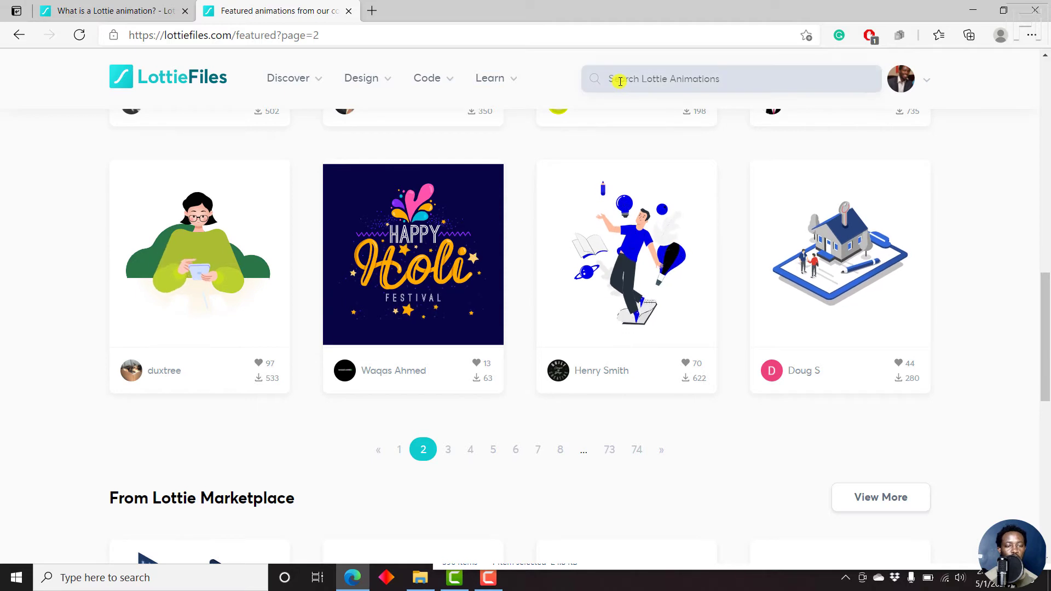
# Go to page 3 and scroll down to the 'Love you' animation card.
pyautogui.click(449, 453)
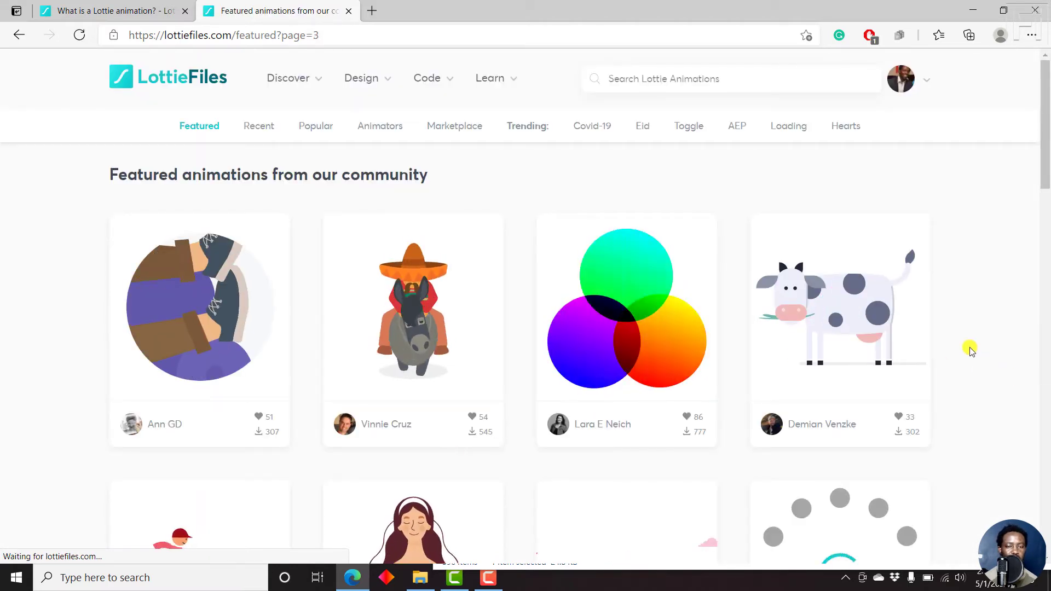
pyautogui.moveTo(1046, 134); pyautogui.dragTo(1047, 210)
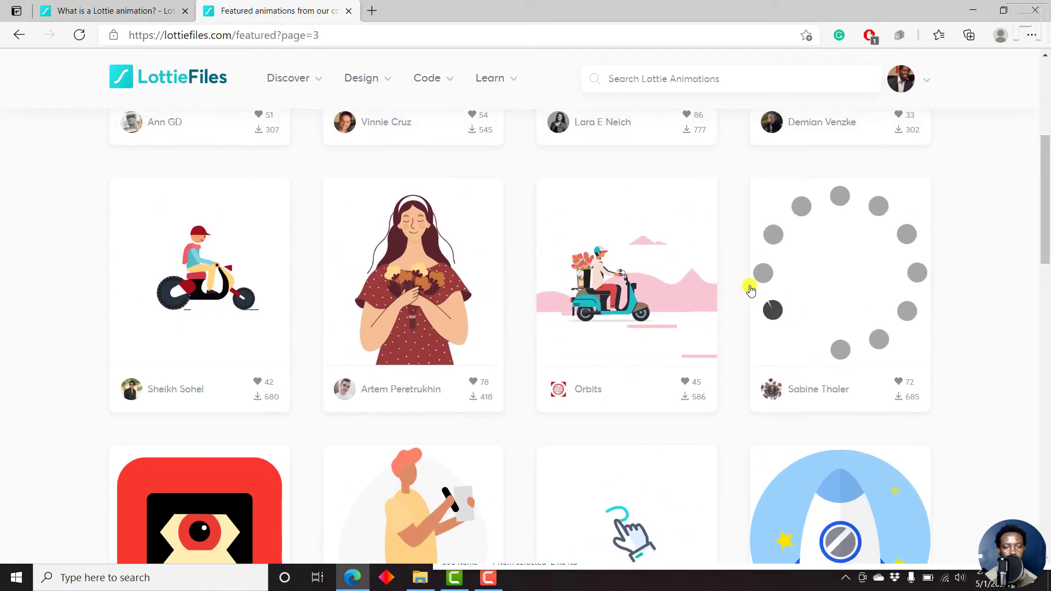
pyautogui.scroll(-6, 1047, 241)
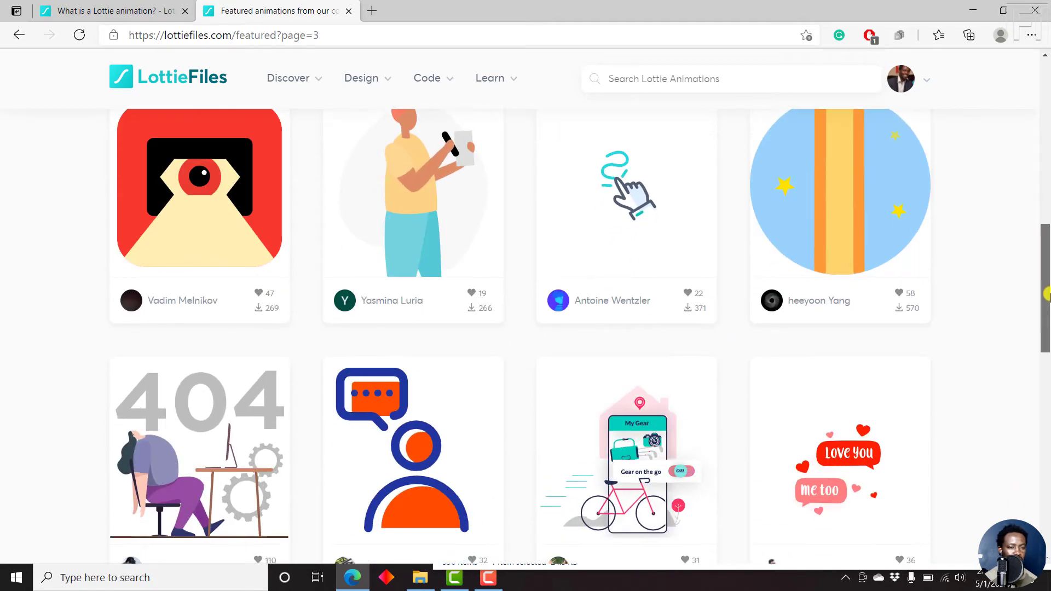
pyautogui.moveTo(1047, 286); pyautogui.dragTo(1047, 330)
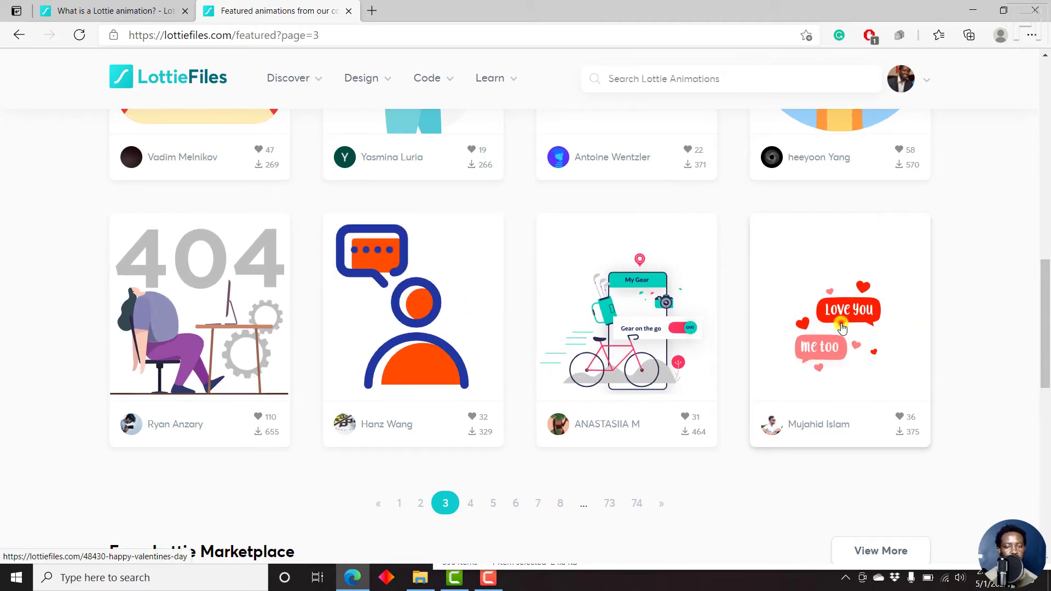
# Open the Happy Valentines Day card, view its Download formats, and like it (36 to 37).
pyautogui.click(860, 358)
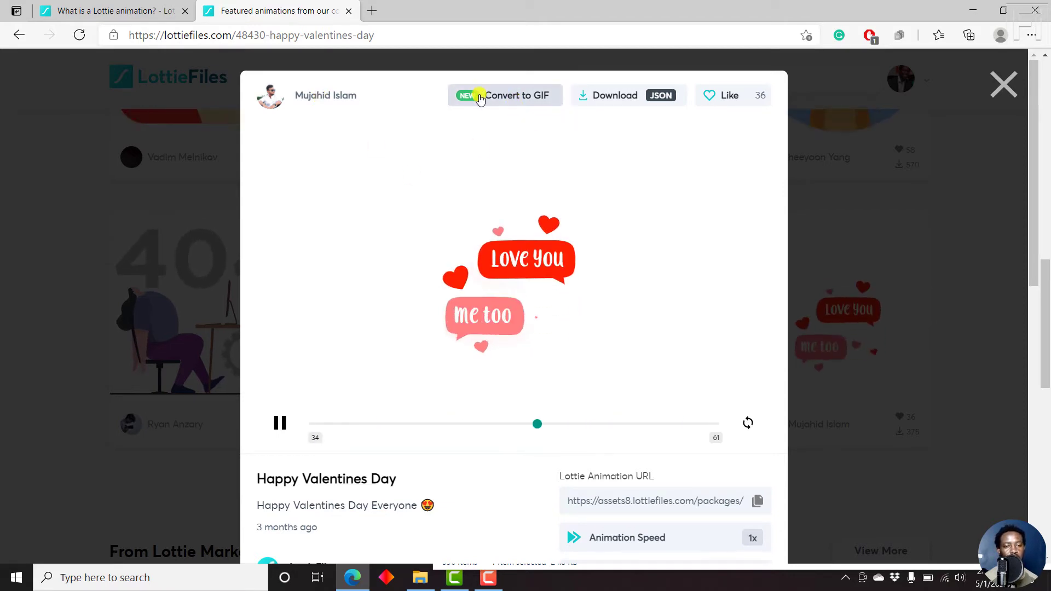
pyautogui.click(638, 95)
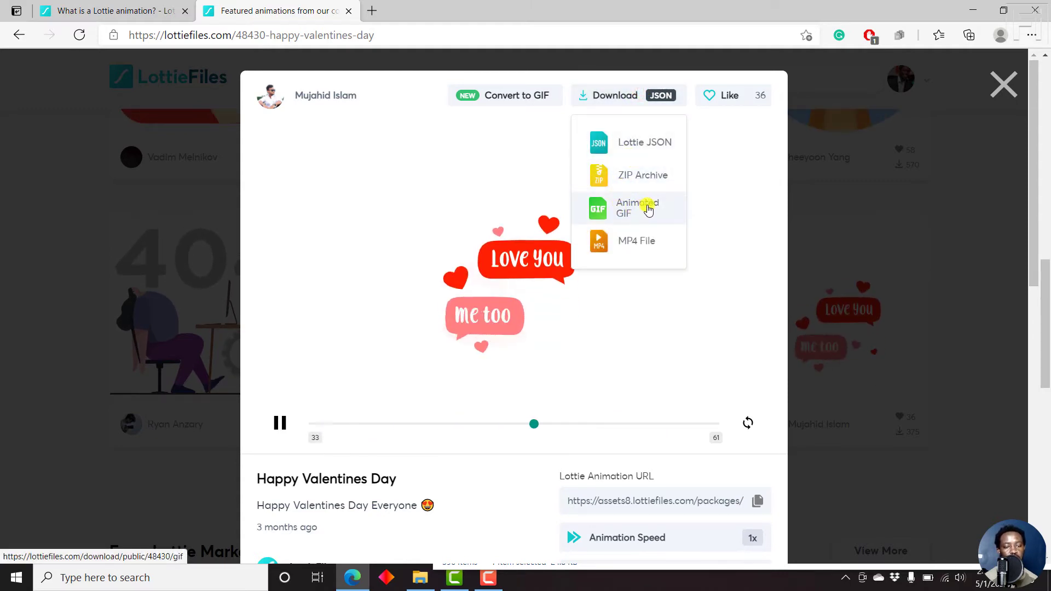
pyautogui.click(732, 97)
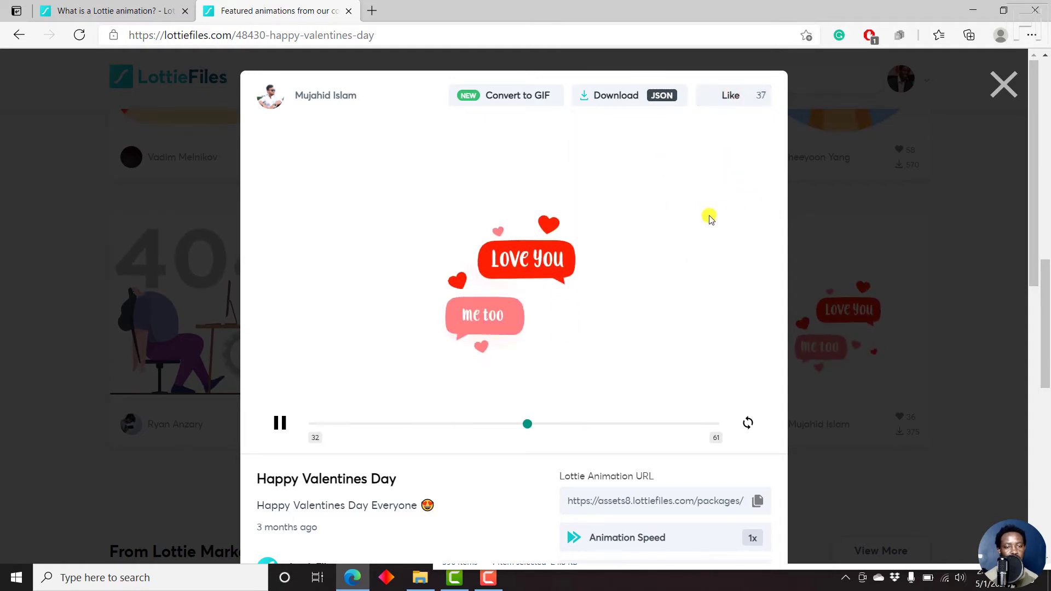
pyautogui.moveTo(1030, 94); pyautogui.dragTo(1040, 153)
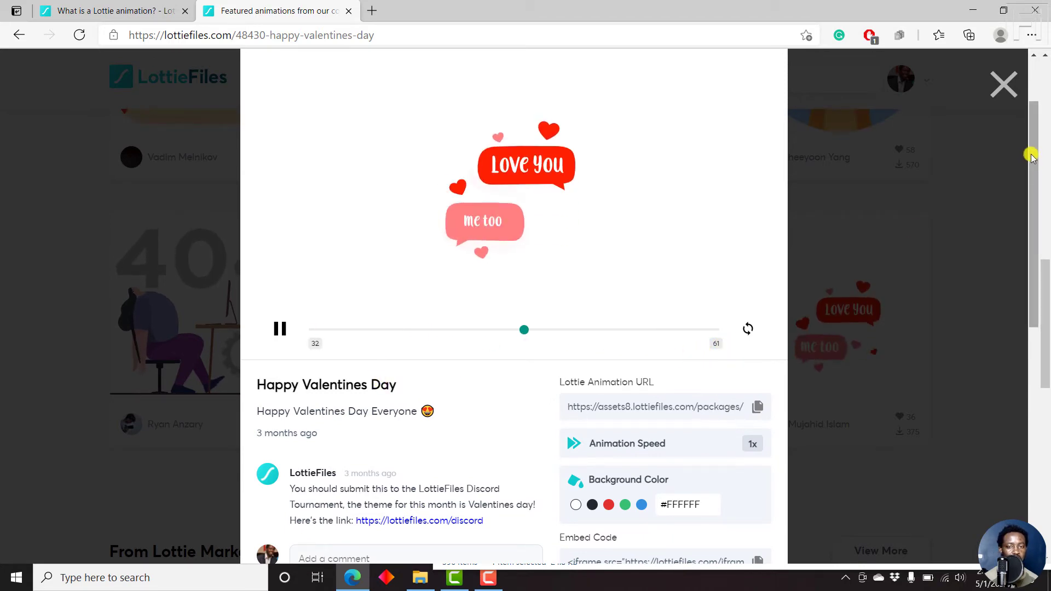
pyautogui.moveTo(1031, 156); pyautogui.dragTo(1046, 270)
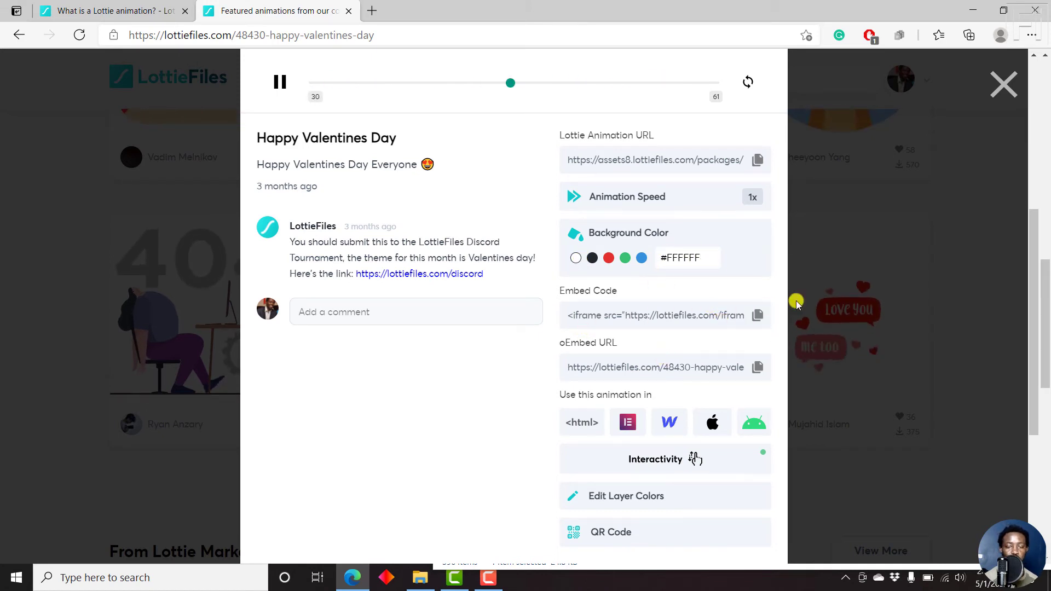
pyautogui.moveTo(1030, 253); pyautogui.dragTo(1040, 345)
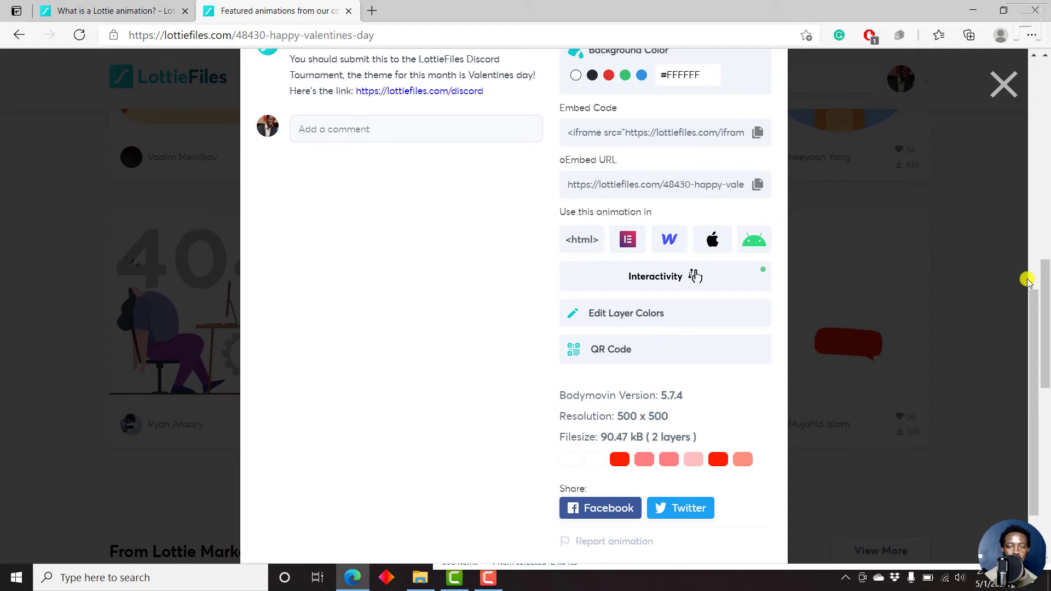
pyautogui.scroll(-2, 1031, 306)
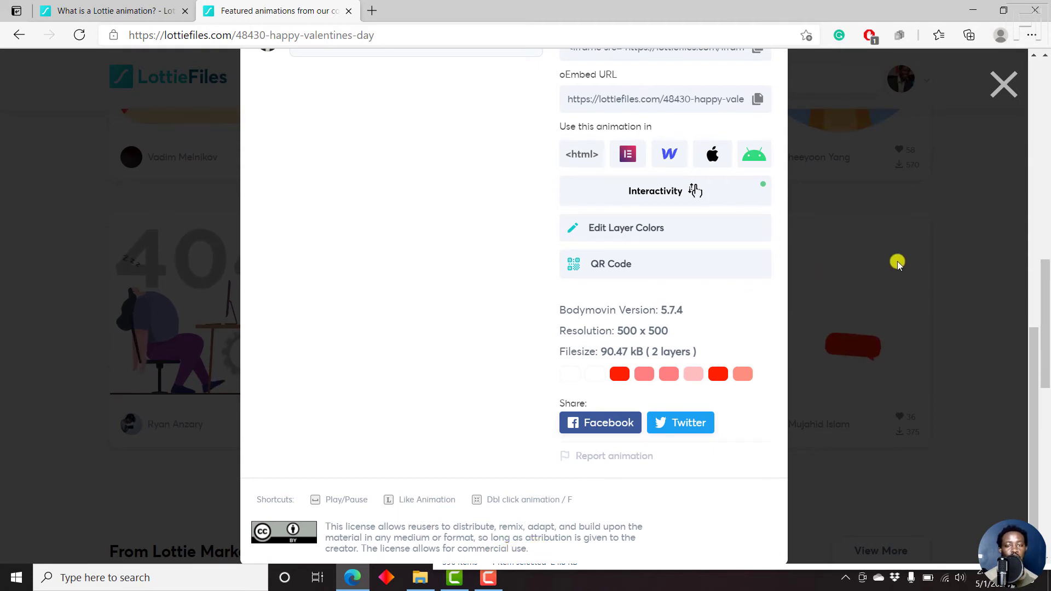
pyautogui.moveTo(1038, 359); pyautogui.dragTo(1036, 66)
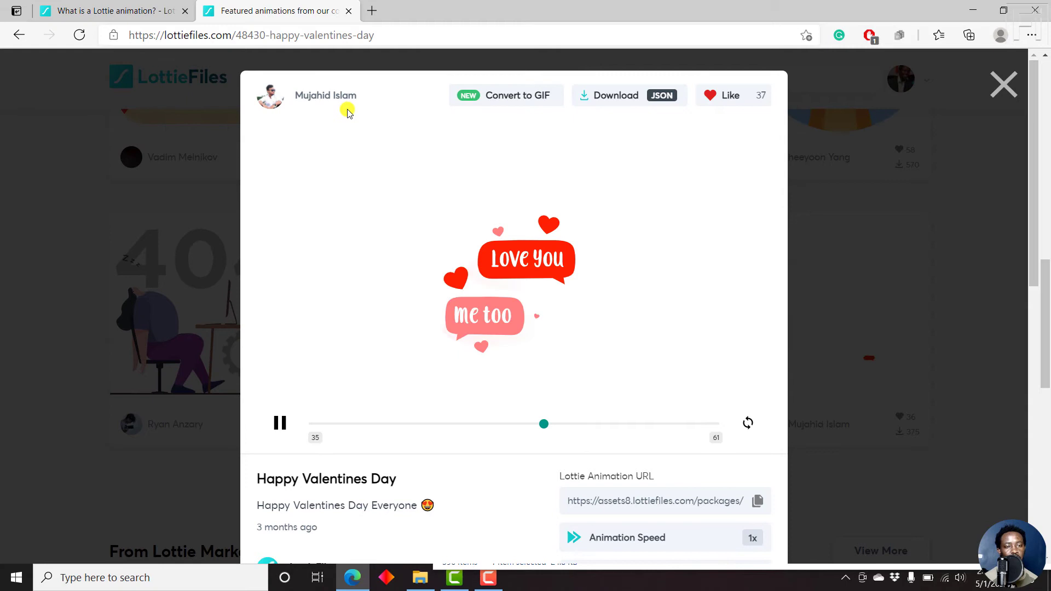
# Download the animation as Lottie JSON (48430-happy-valentines-day.json) and switch back to Camtasia.
pyautogui.click(601, 95)
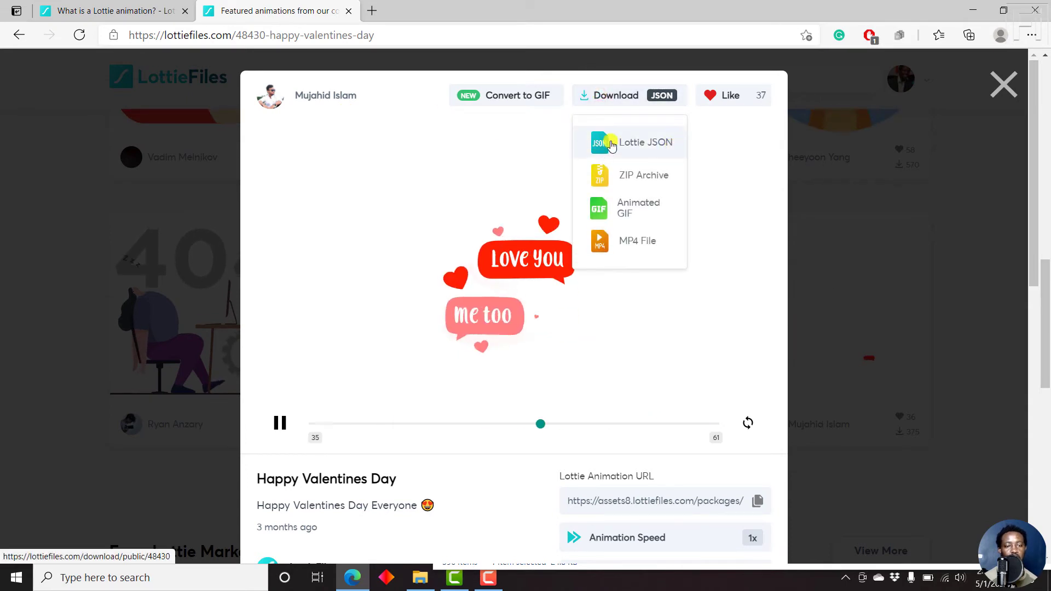
pyautogui.click(647, 145)
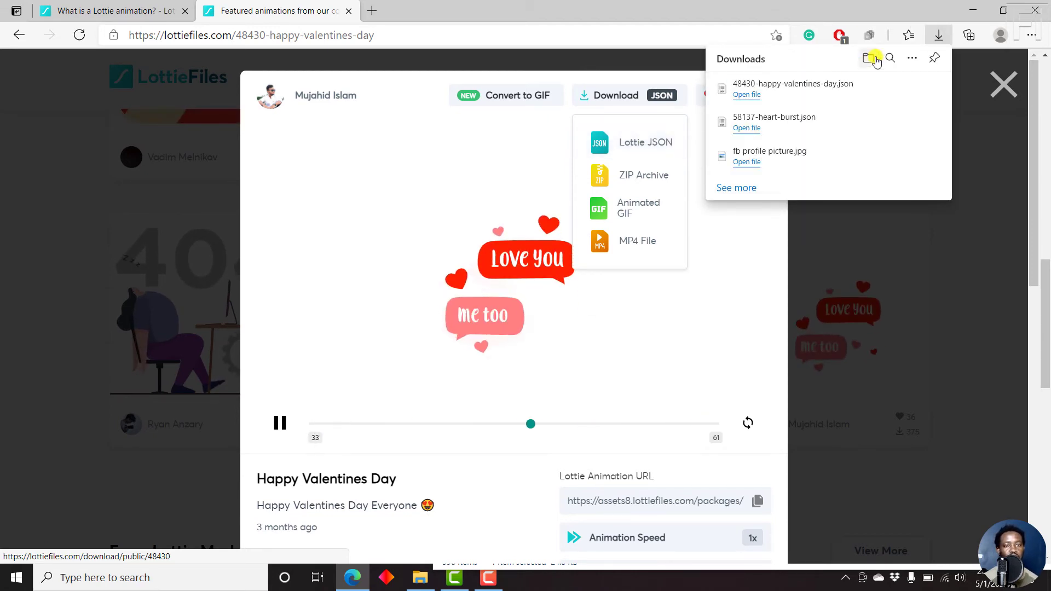
pyautogui.moveTo(786, 89)
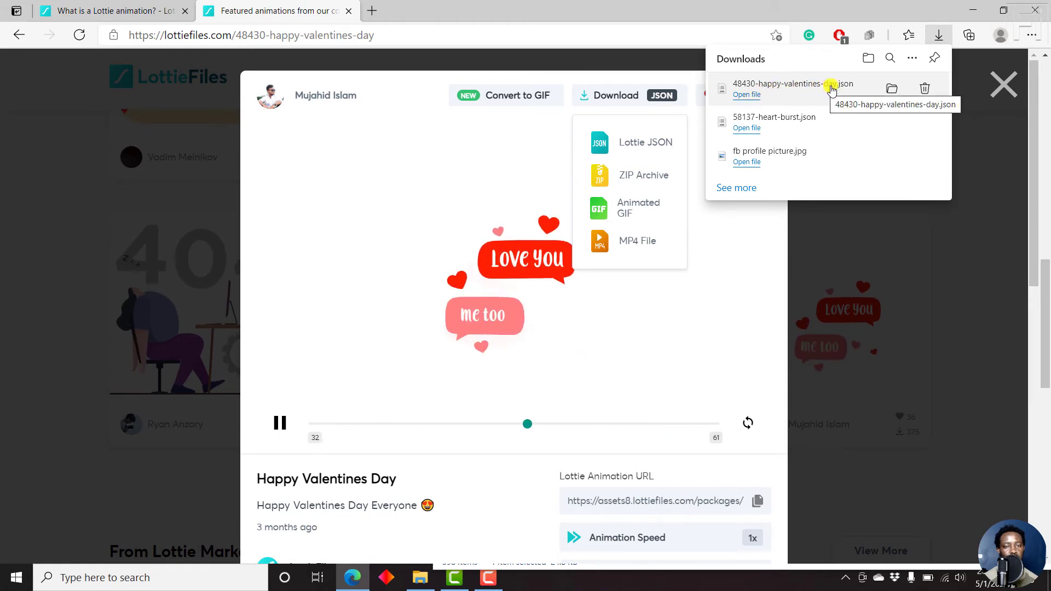
pyautogui.click(459, 578)
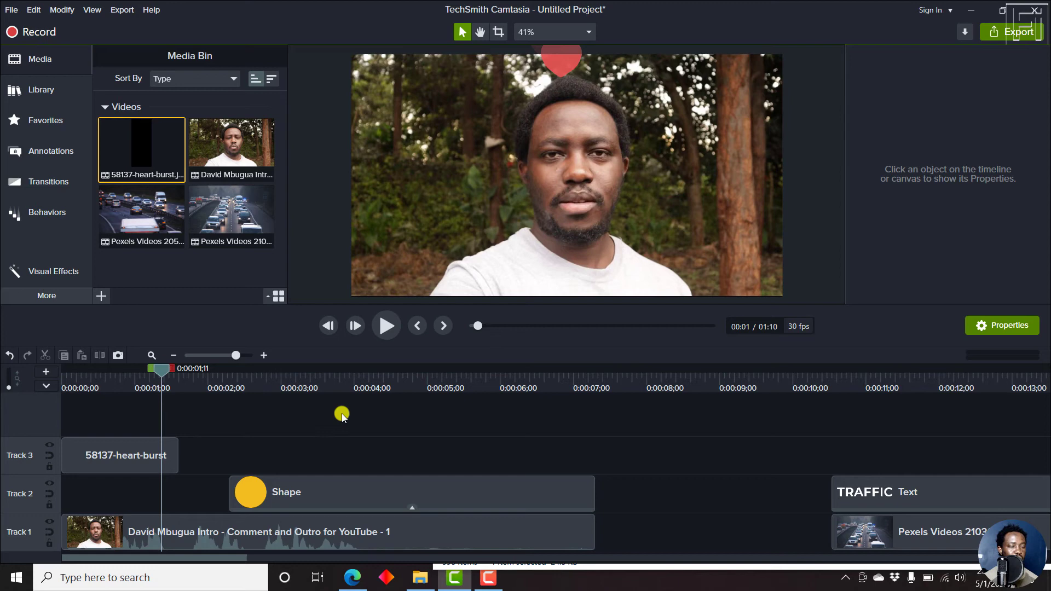
# Delete the heart-burst clip from Track 3 and import 48430-happy-valentines-day.json into the Media Bin.
pyautogui.moveTo(207, 428); pyautogui.dragTo(118, 456)
pyautogui.press('Delete')
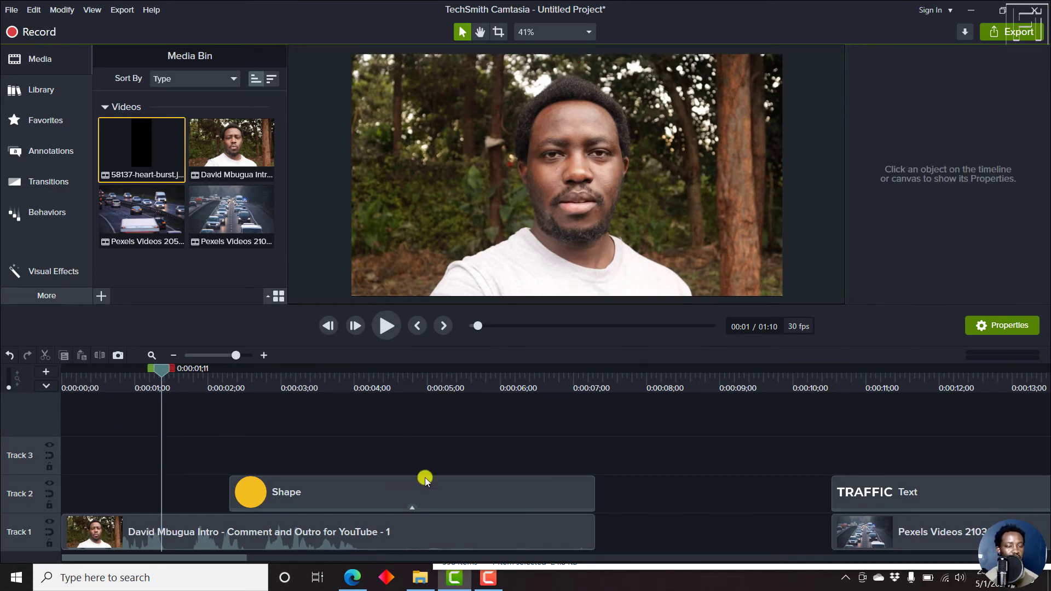
pyautogui.click(420, 578)
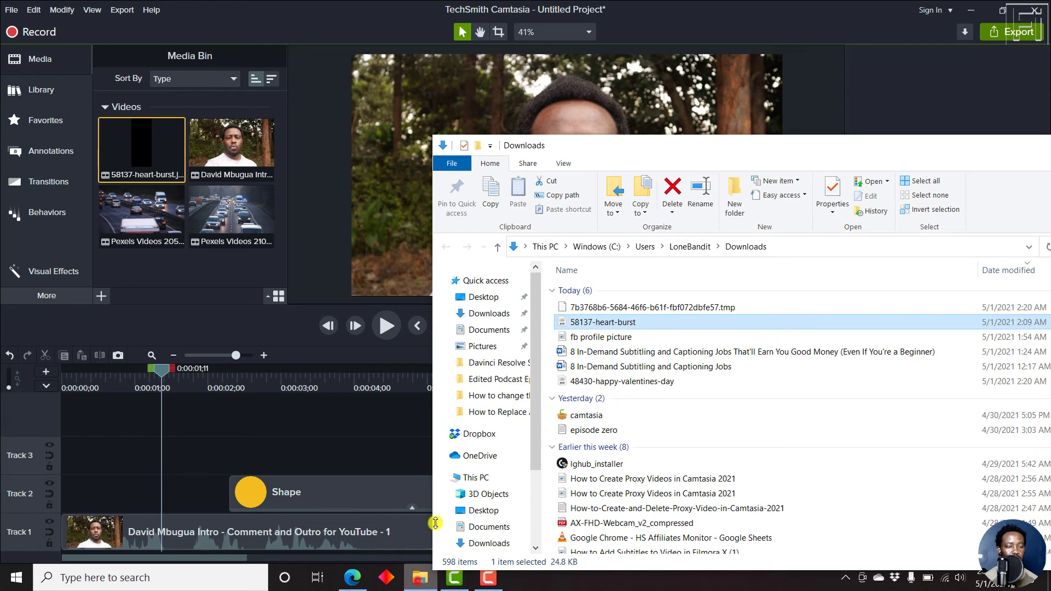
pyautogui.click(1046, 246)
pyautogui.click(580, 308)
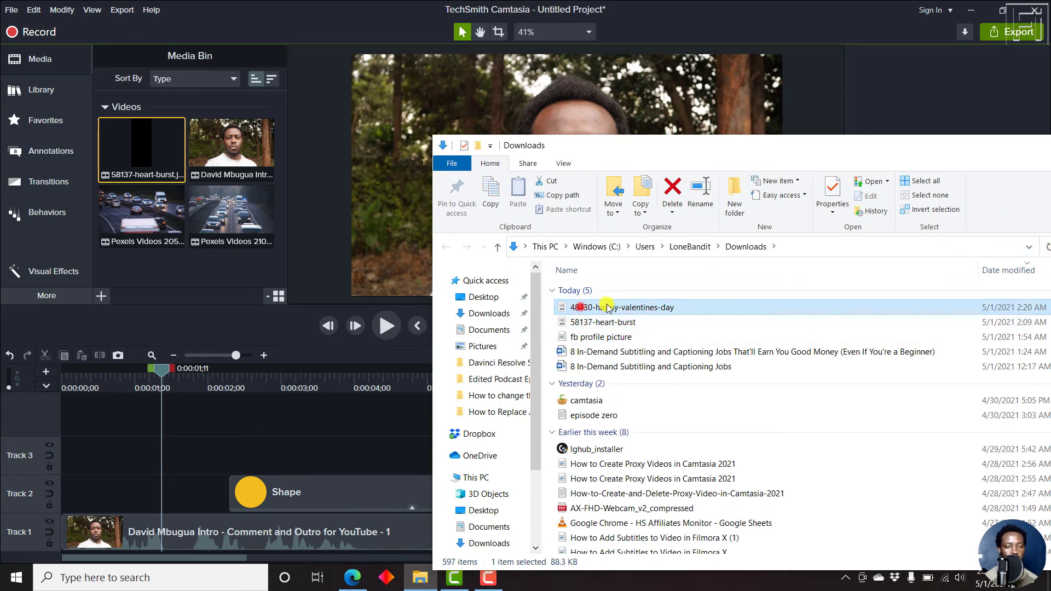
pyautogui.moveTo(609, 308); pyautogui.dragTo(176, 262)
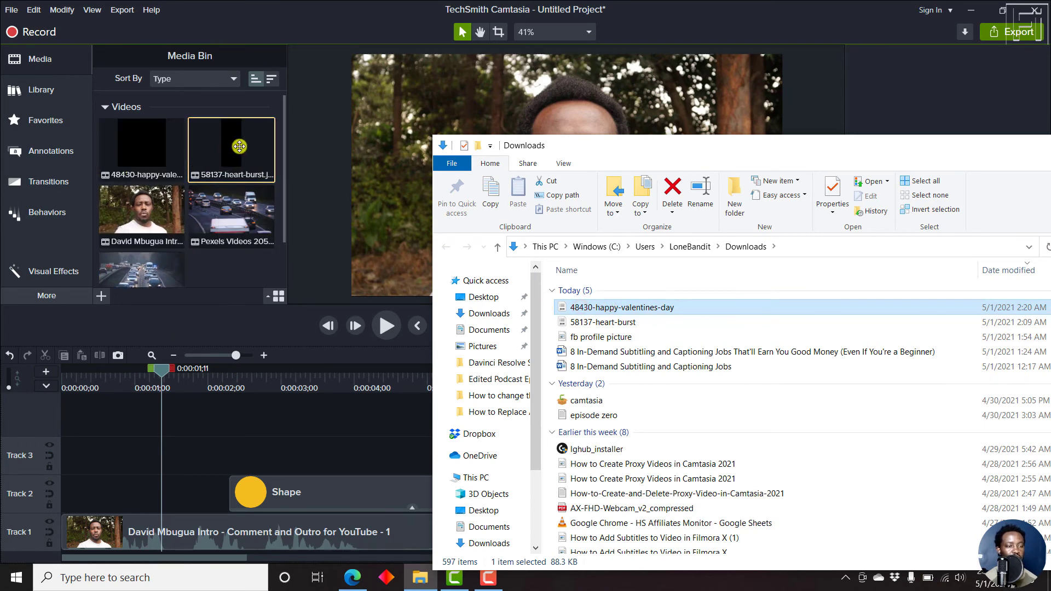
pyautogui.click(323, 26)
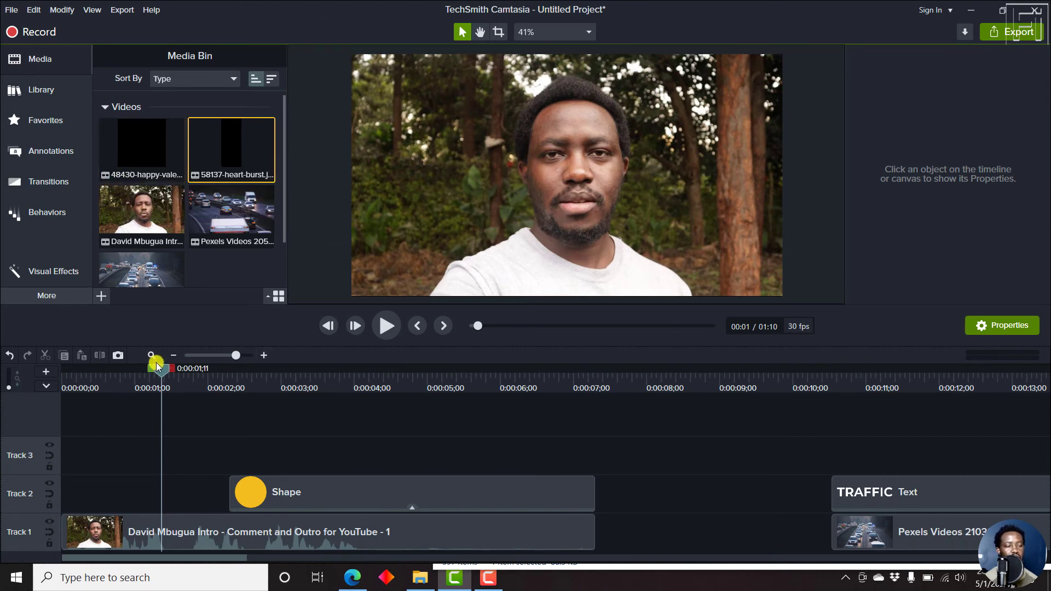
pyautogui.moveTo(160, 372); pyautogui.dragTo(43, 382)
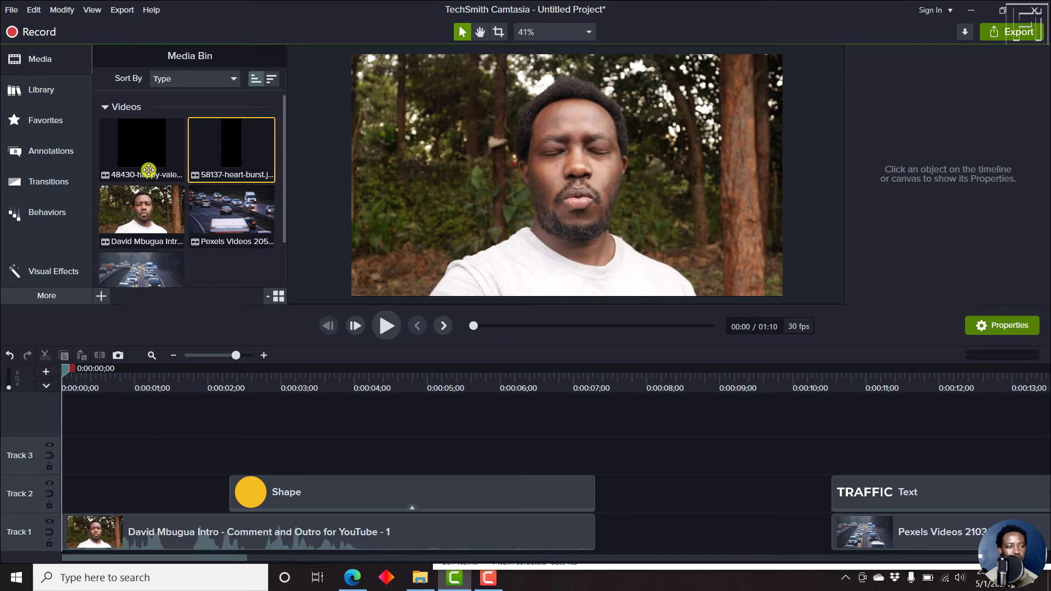
# Place 48430-happy-valentines-day on Track 3 at 0:00 and preview the 'Love you / Me too' bubbles.
pyautogui.click(133, 146)
pyautogui.moveTo(133, 146); pyautogui.dragTo(53, 459)
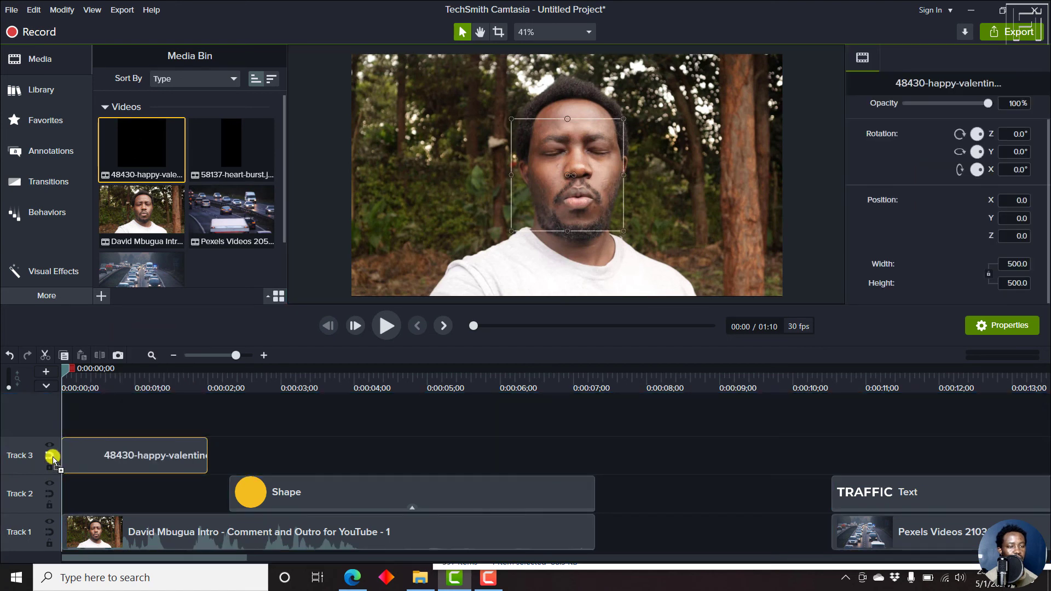
pyautogui.press('space')
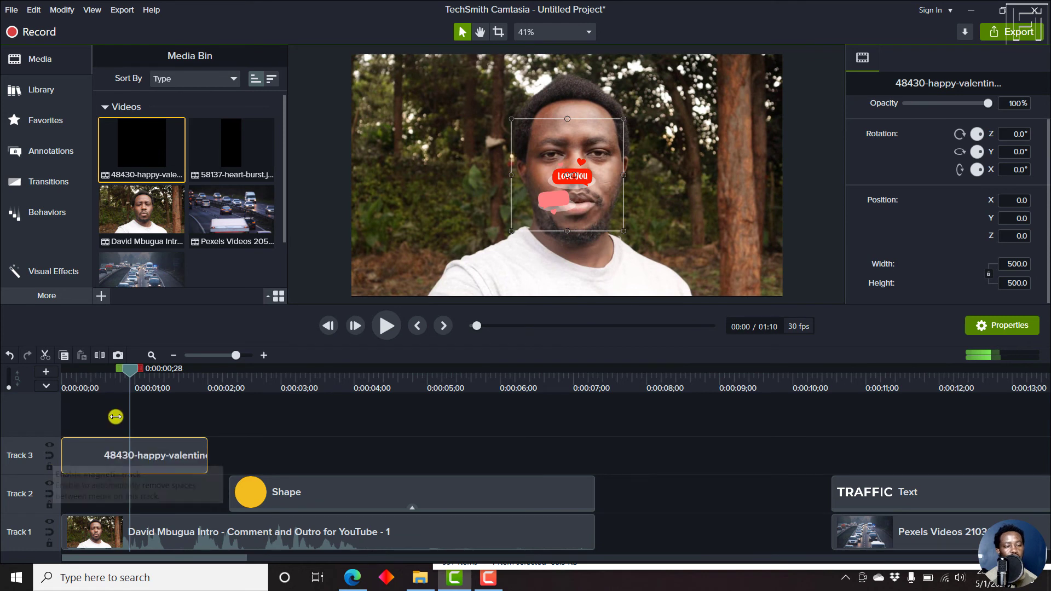
pyautogui.press('space')
pyautogui.press('space')
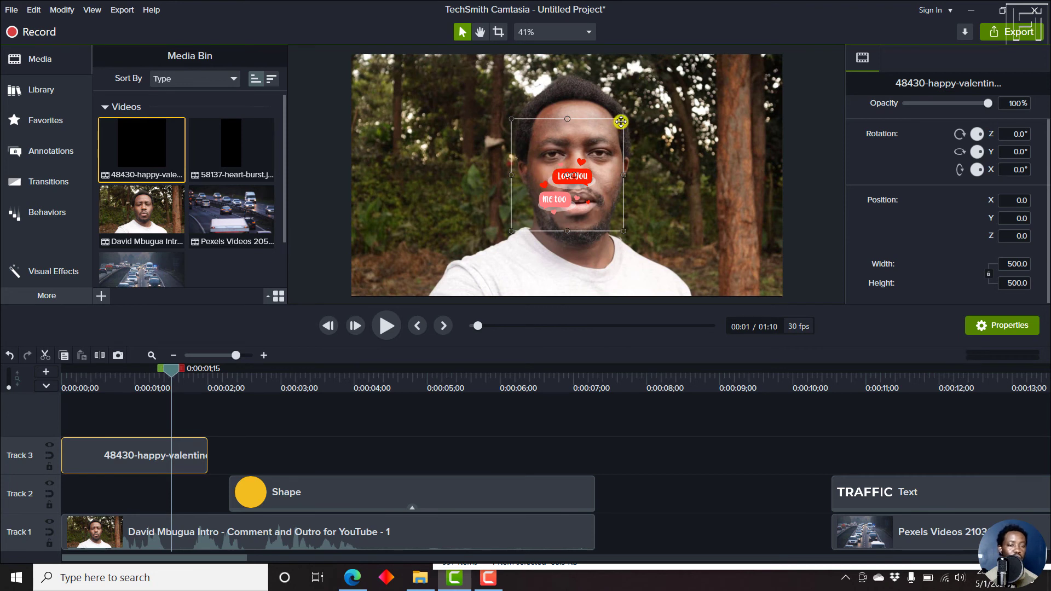
# Scale the animation to 1375.6 x 1375.6, centre it at Y 174.4, and replay from the start.
pyautogui.moveTo(622, 120); pyautogui.dragTo(703, 37)
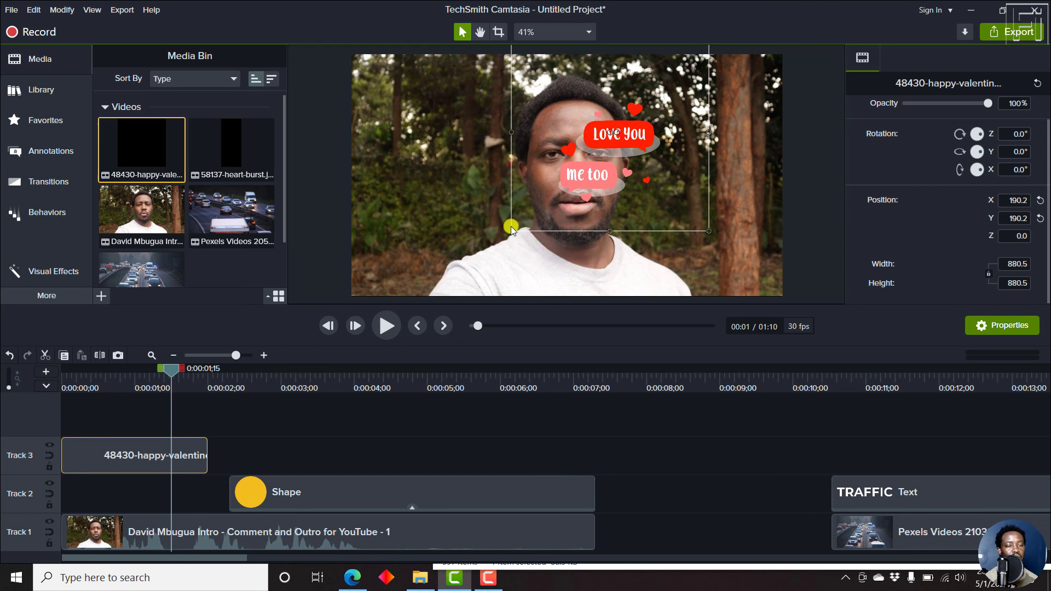
pyautogui.moveTo(511, 225); pyautogui.dragTo(400, 334)
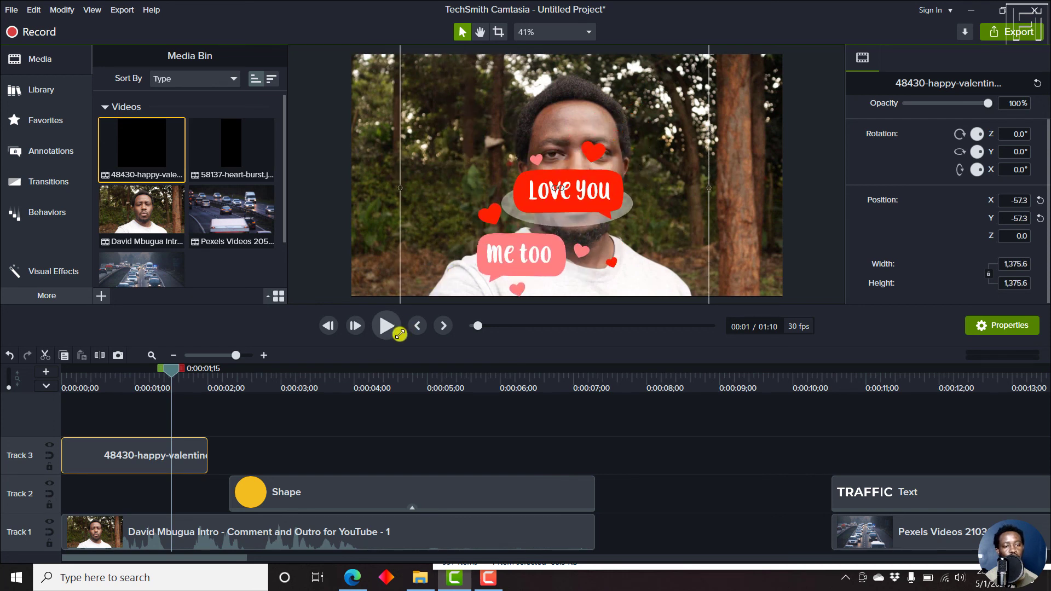
pyautogui.moveTo(608, 226); pyautogui.dragTo(620, 174)
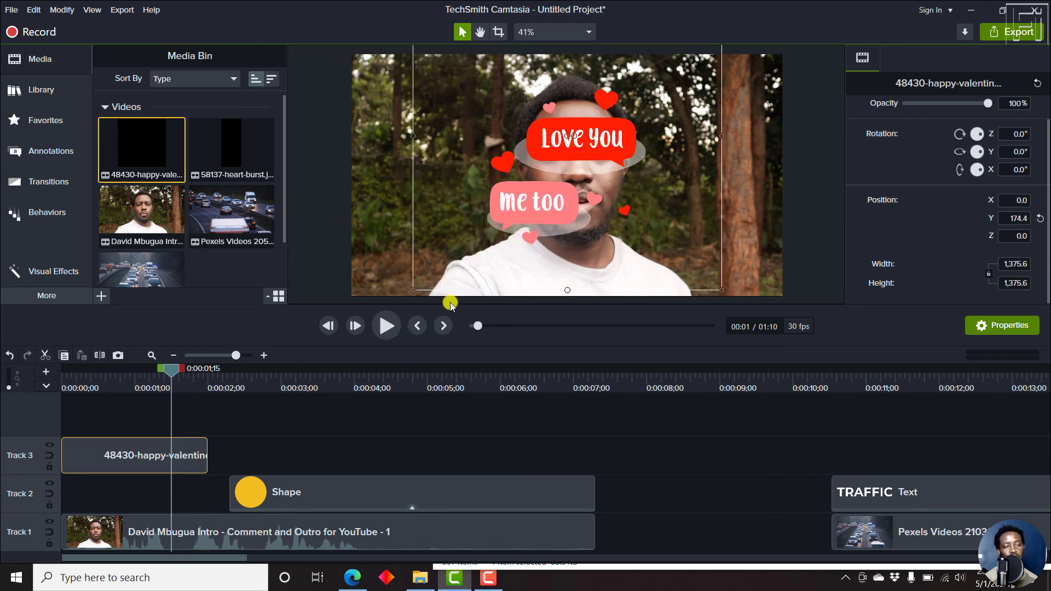
pyautogui.moveTo(171, 375); pyautogui.dragTo(35, 392)
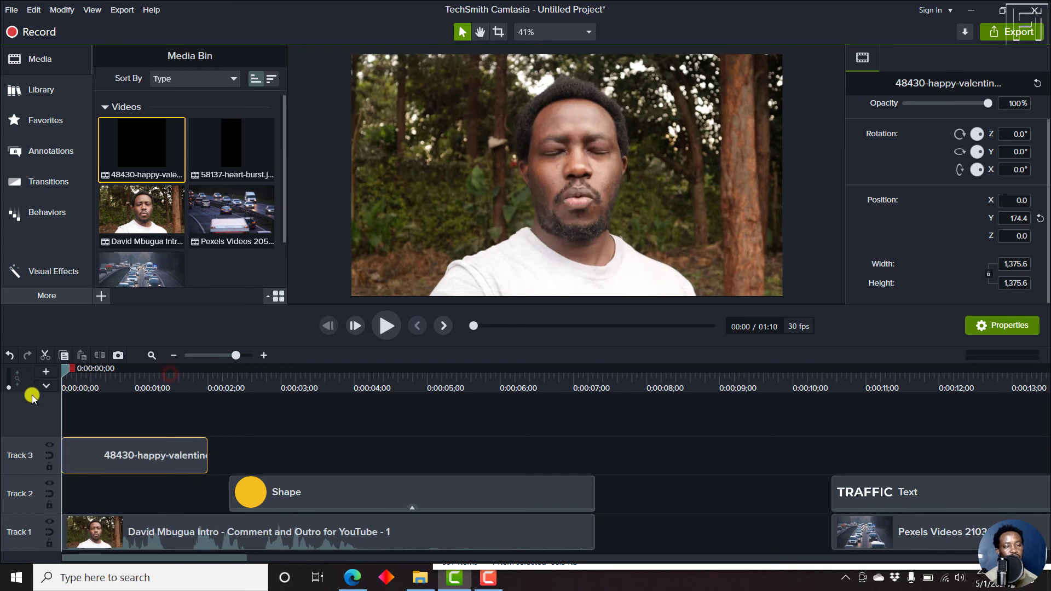
pyautogui.press('space')
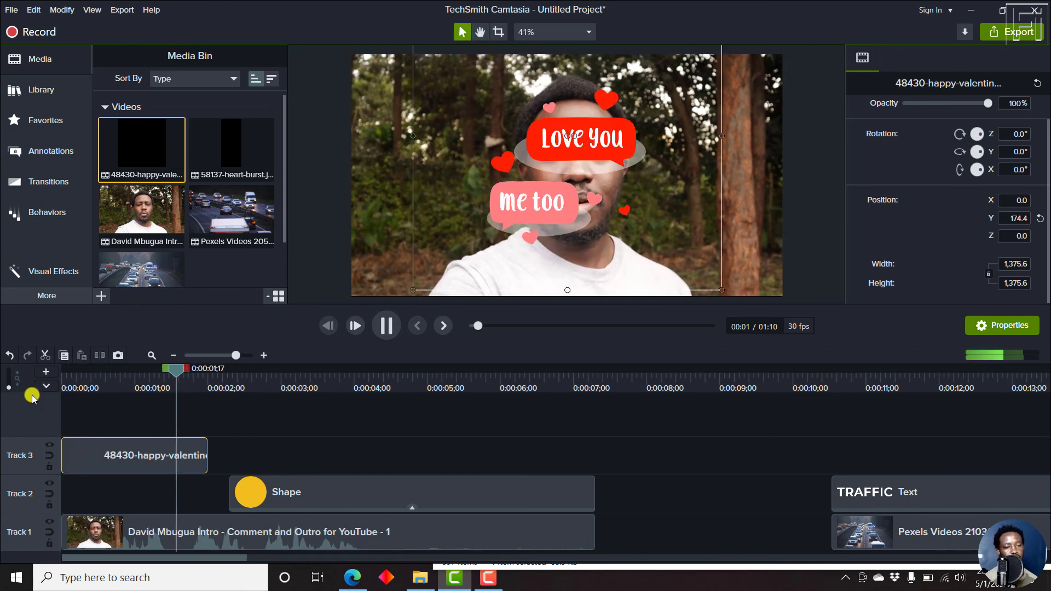